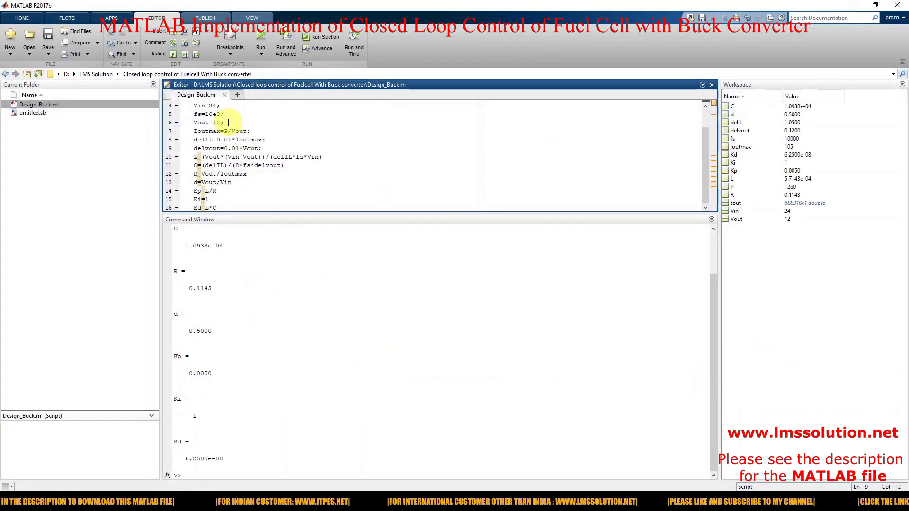
Review the computed buck values (R = 0.1143, d = 0.5, Kp = 0.0050, Ki = 1) and return to HOME
left_click(248, 311)
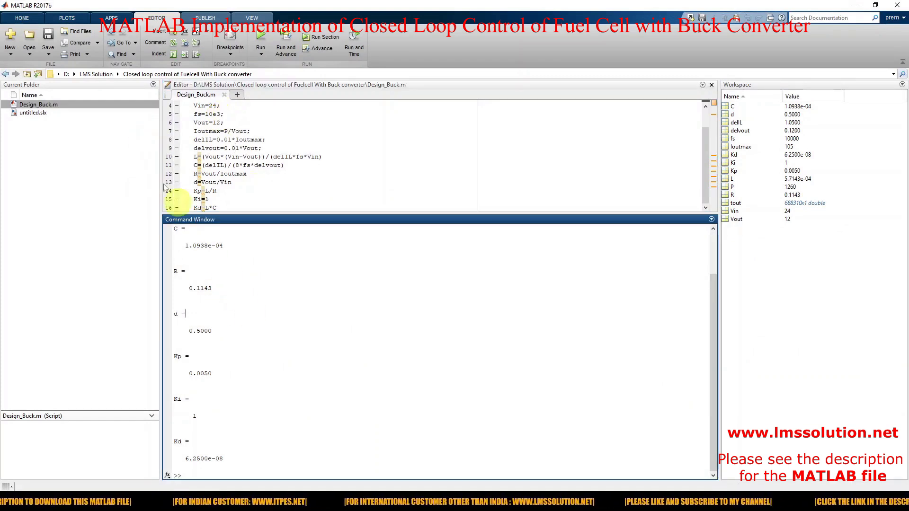
left_click(28, 20)
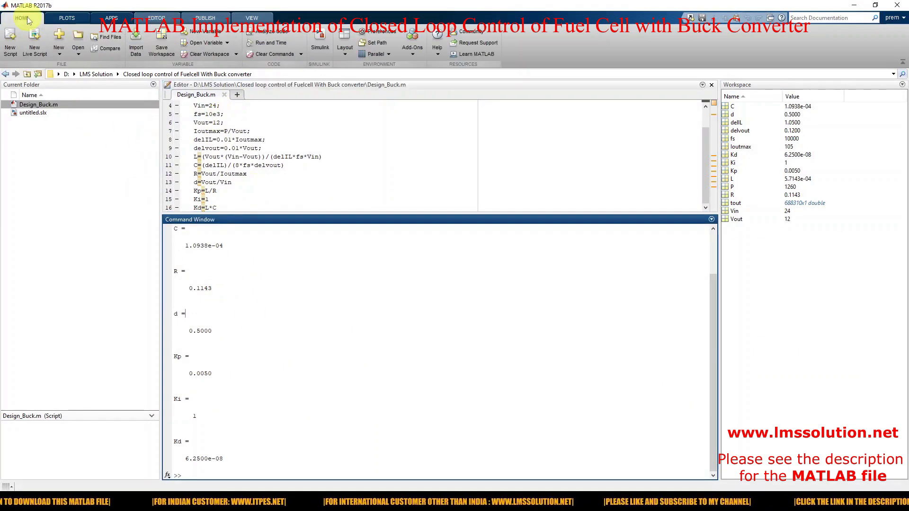
Create a blank Simulink model, maximize its window, and bring up the Library Browser
left_click(321, 42)
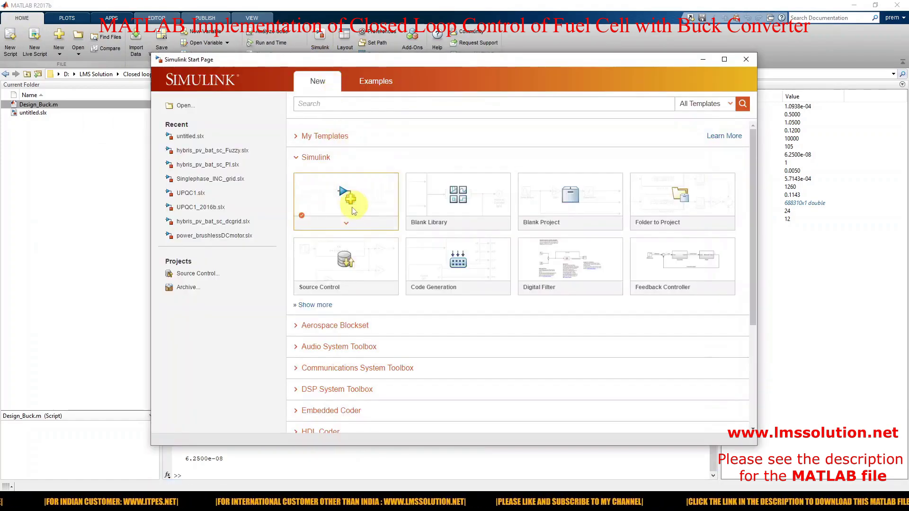
left_click(341, 202)
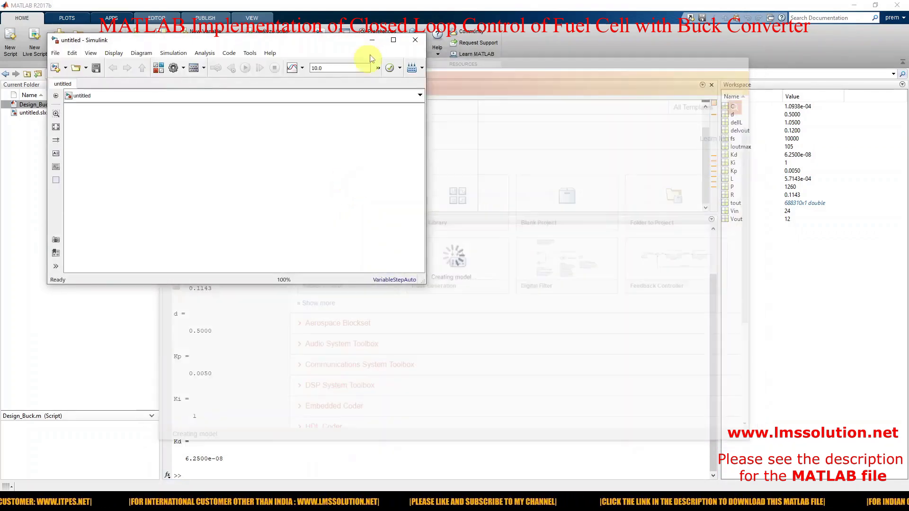
left_click(394, 41)
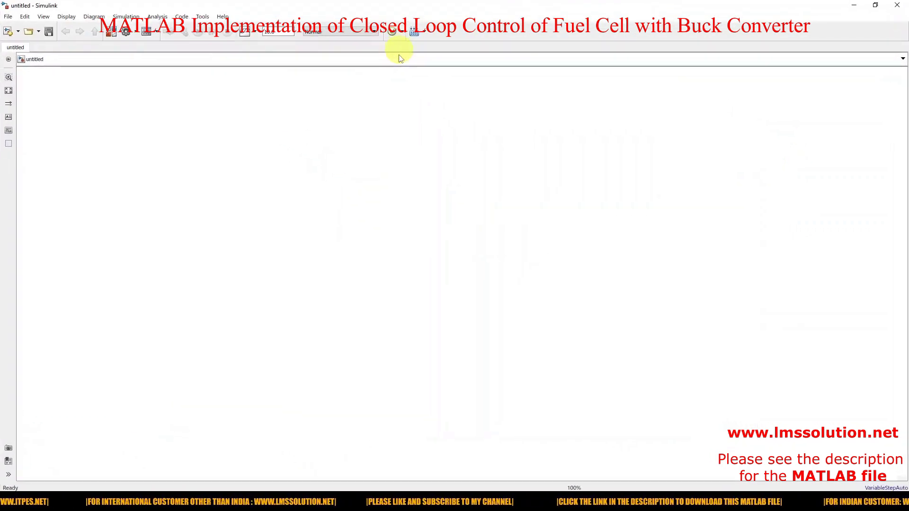
left_click(112, 36)
Drag Fuel Cell Stack from Simscape > Power Systems > Electric Drives > Extra Sources onto the canvas
scroll(583, 234, "up", 3)
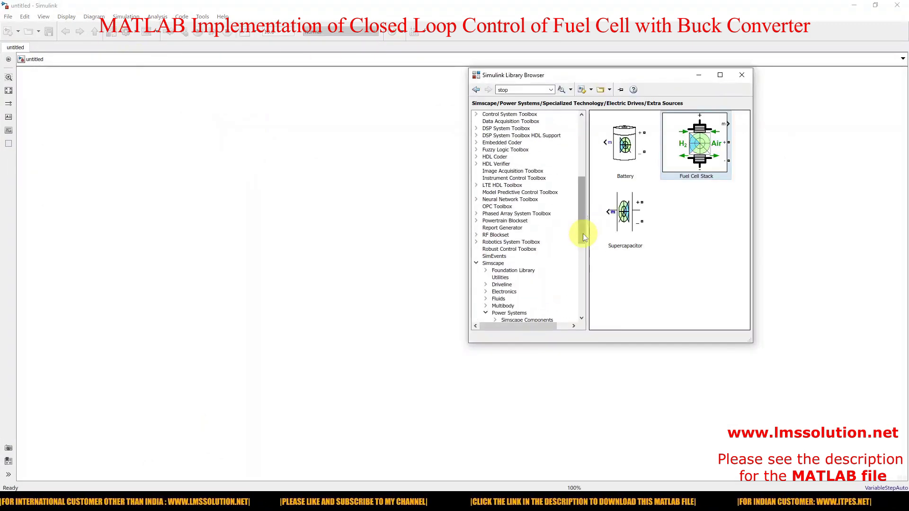
scroll(583, 234, "down", 4)
scroll(581, 235, "down", 2)
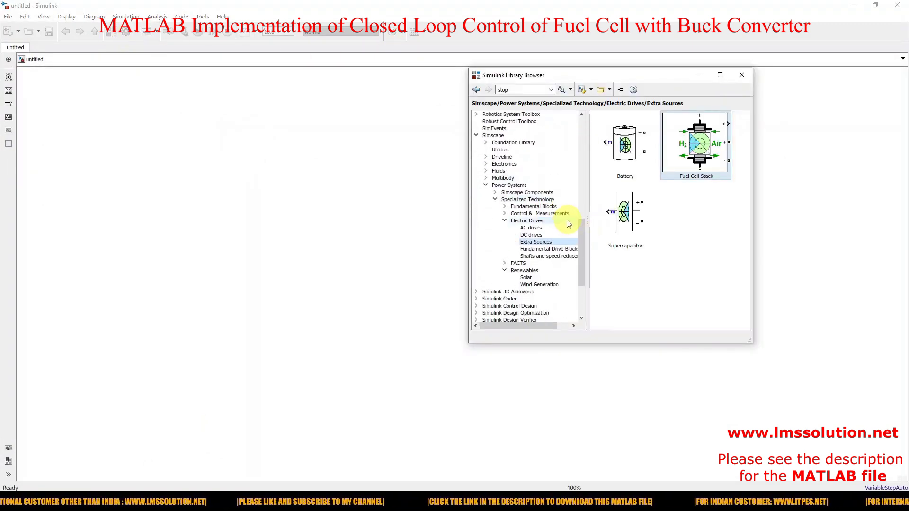
left_click(496, 185)
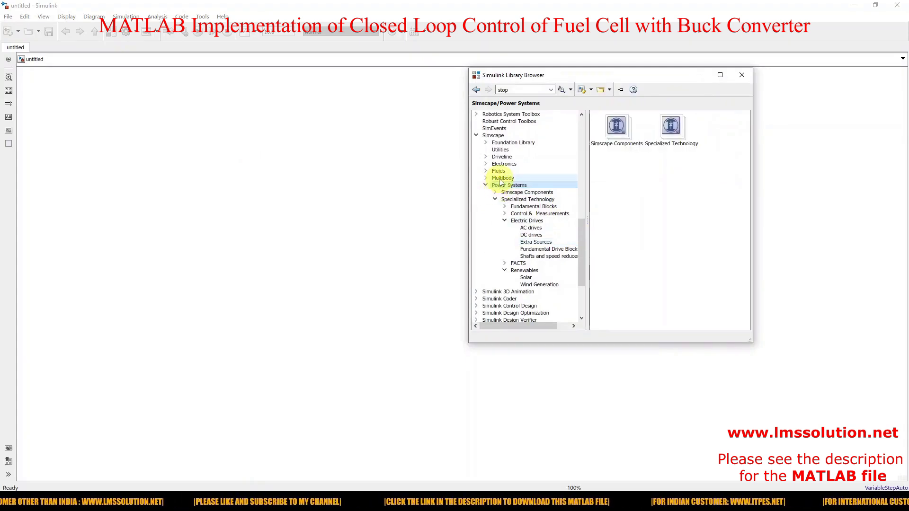
double_click(497, 136)
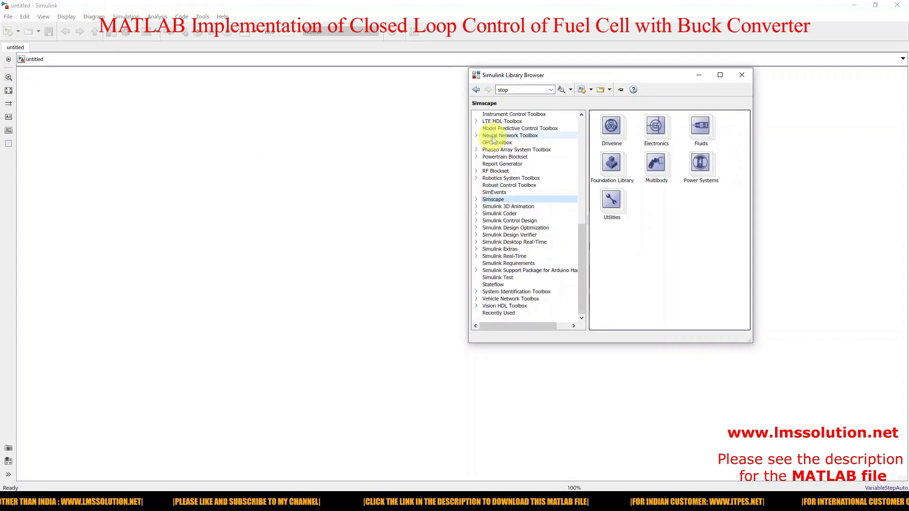
double_click(485, 200)
scroll(531, 215, "down", 2)
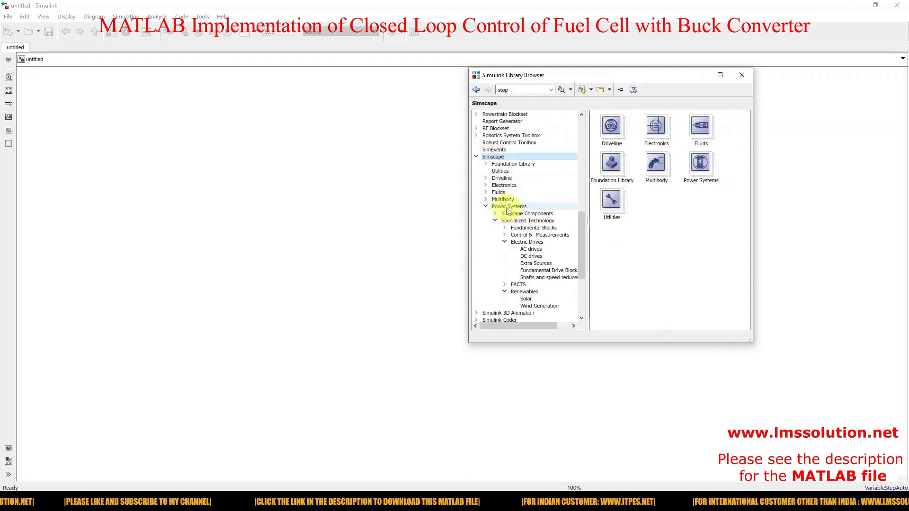
double_click(506, 208)
double_click(507, 208)
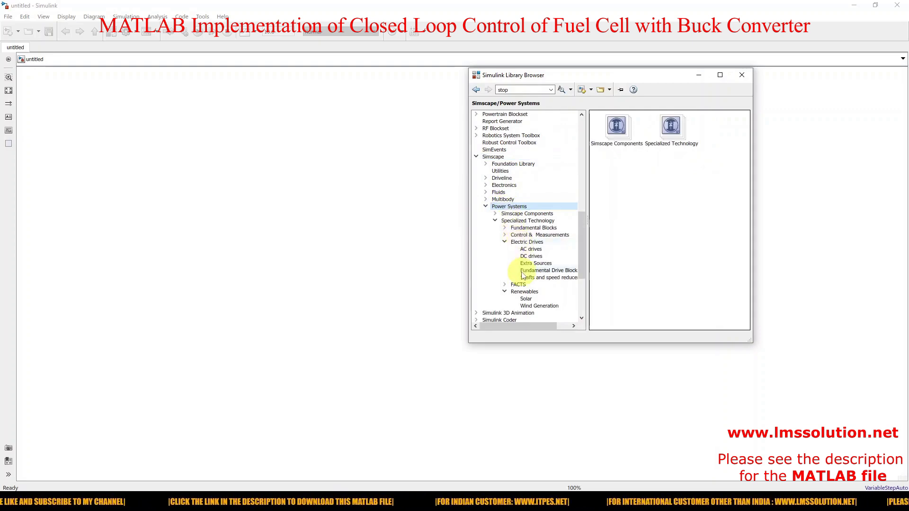
left_click(525, 242)
left_click(534, 264)
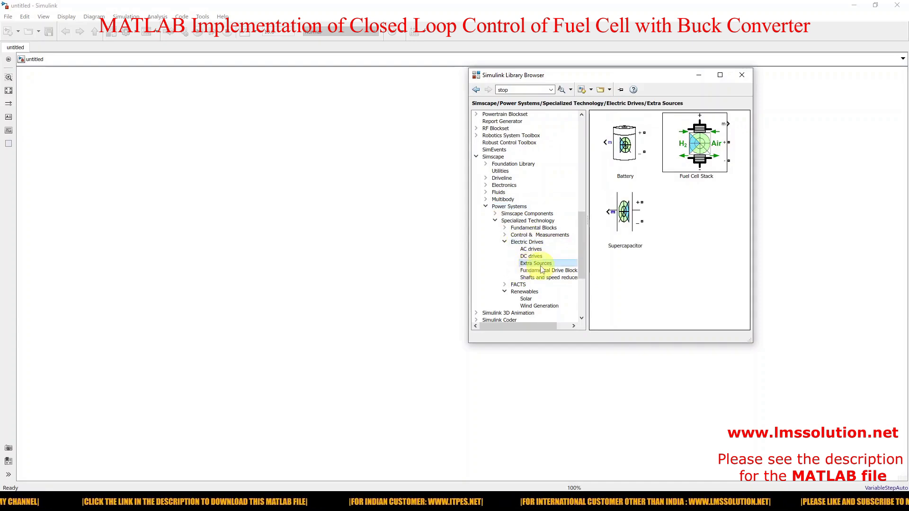
left_click_drag(696, 165, 341, 244)
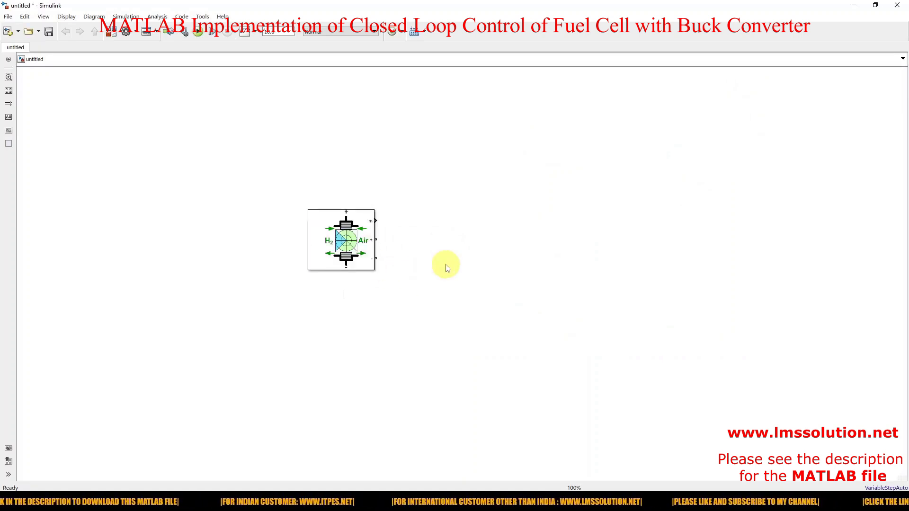
Apply the PEMFC - 1.26 kW - 24 Vdc preset to the Fuel Cell Stack block
left_click_drag(305, 227, 289, 216)
double_click(296, 214)
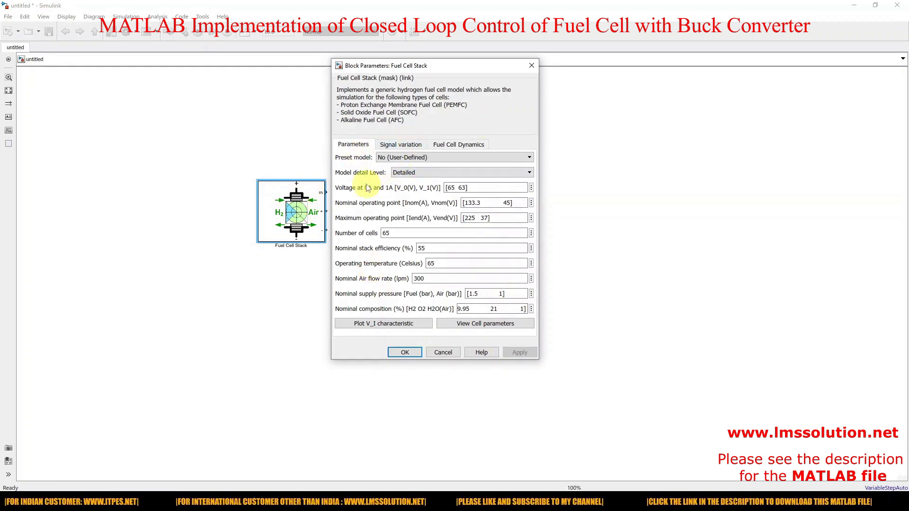
left_click(400, 161)
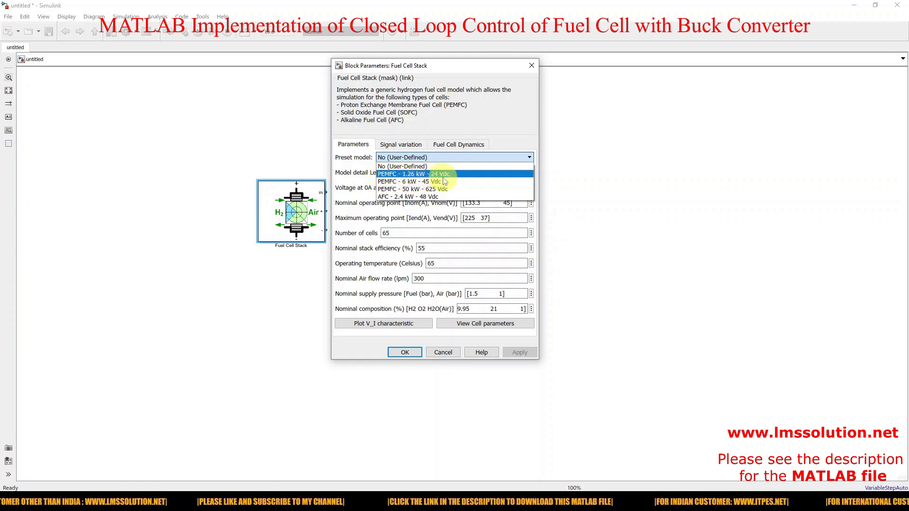
left_click(397, 174)
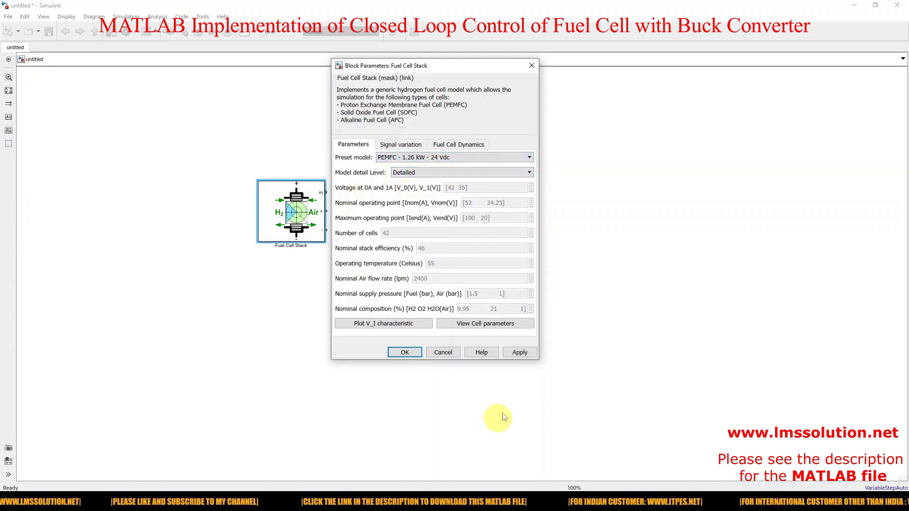
left_click(518, 355)
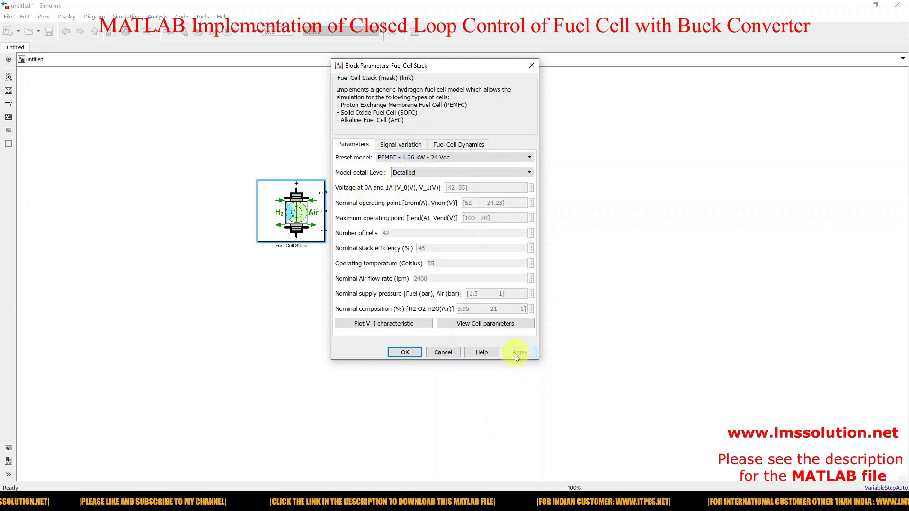
Plot the stack's V-I and power curves, inspect the figure, then close it
left_click(375, 329)
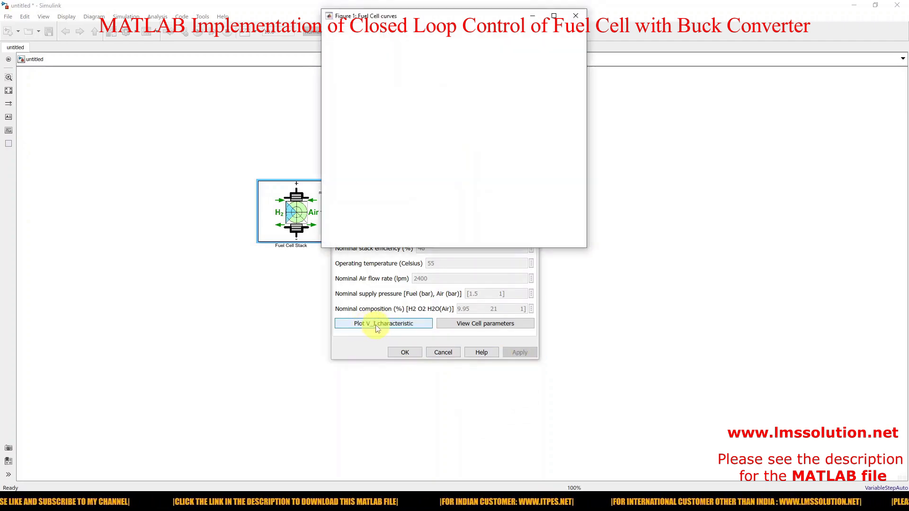
left_click_drag(427, 18, 377, 61)
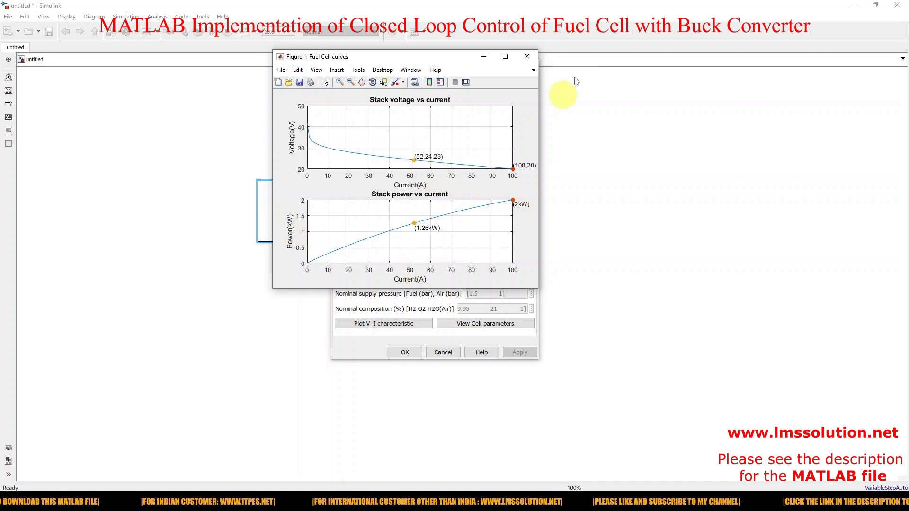
left_click(527, 56)
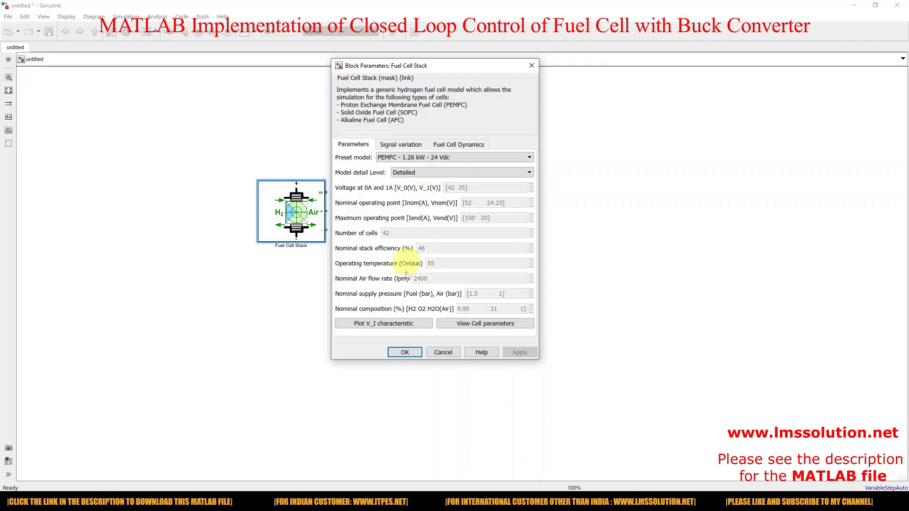
Accept the Fuel Cell Stack parameters with OK
left_click(404, 353)
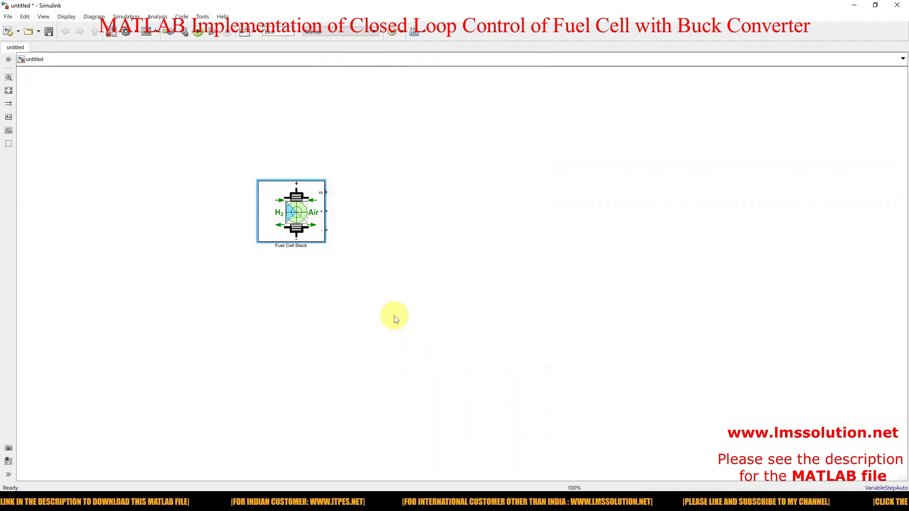
Insert a Series RLC Branch, rotate it vertical, and wire it across the fuel cell outputs
double_click(415, 290)
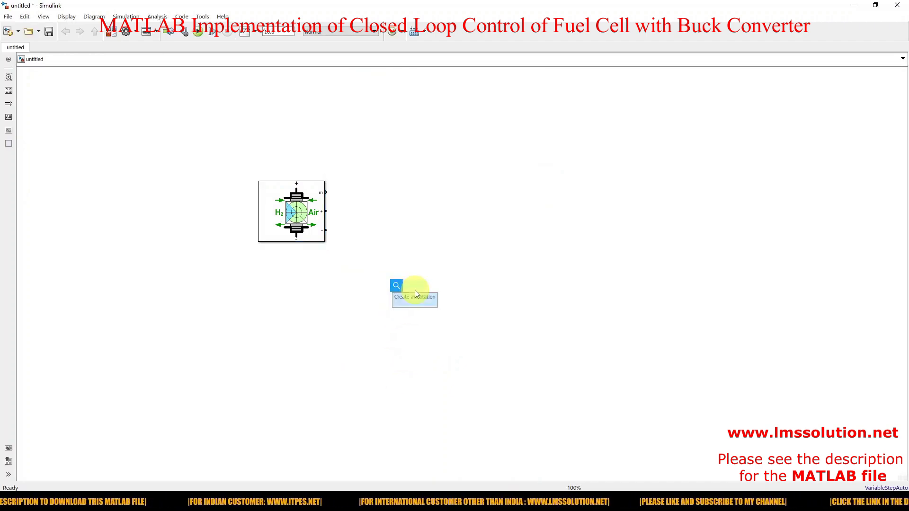
type("ser")
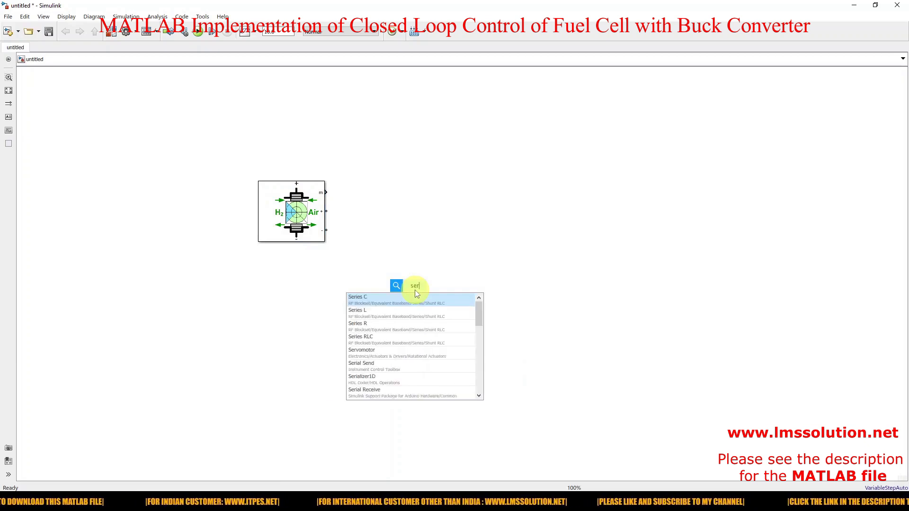
type("ies r")
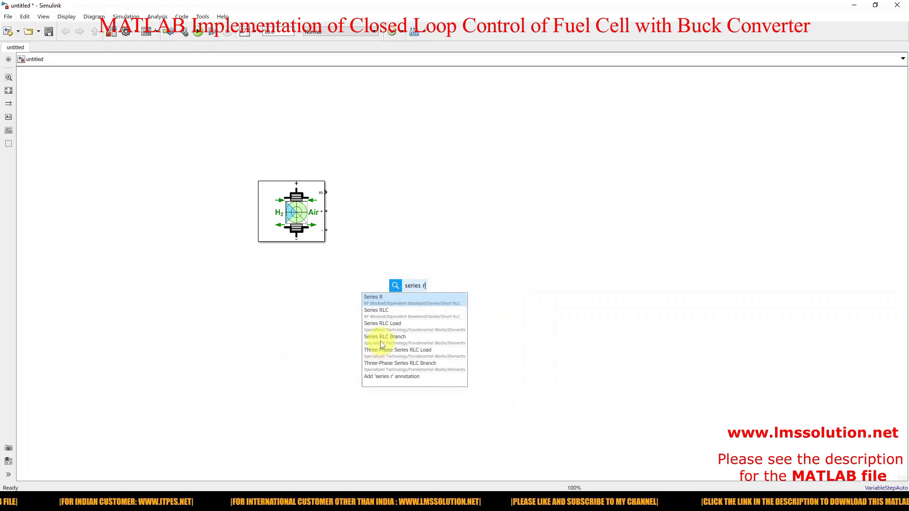
left_click(381, 340)
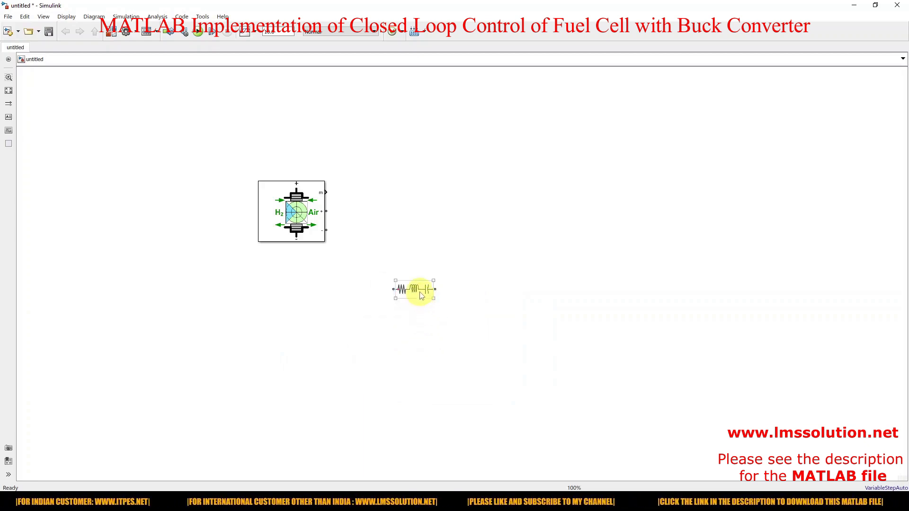
key("ctrl+r")
left_click_drag(419, 291, 377, 228)
left_click(389, 198)
left_click(417, 243)
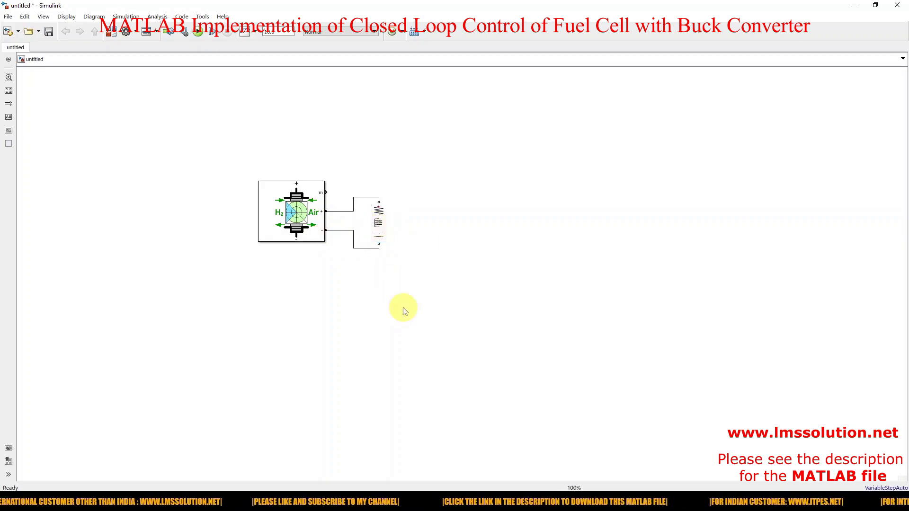
Set the RLC branch type to C so it becomes the input capacitor
double_click(378, 219)
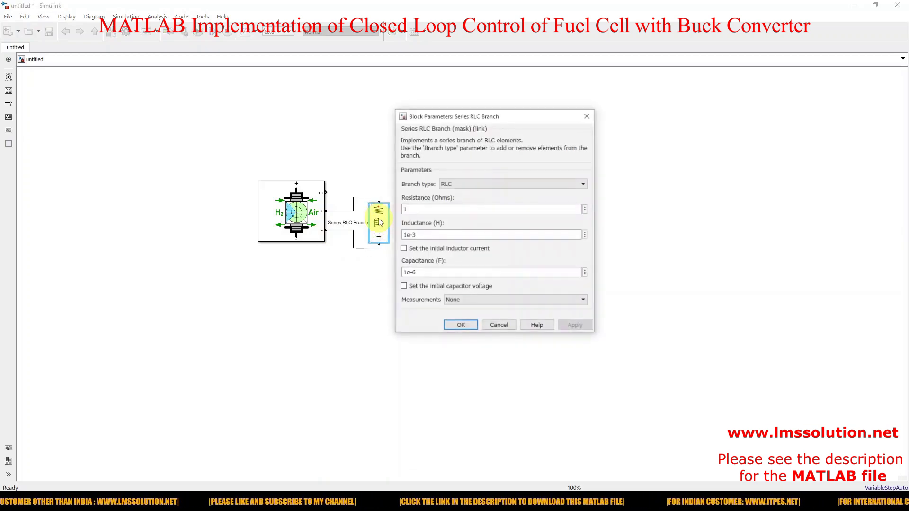
left_click(449, 184)
left_click(448, 216)
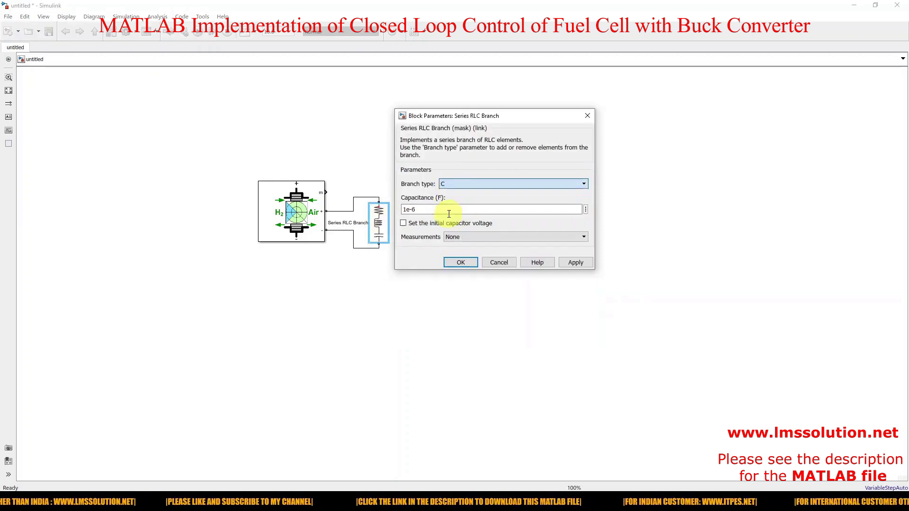
left_click(460, 261)
left_click(408, 316)
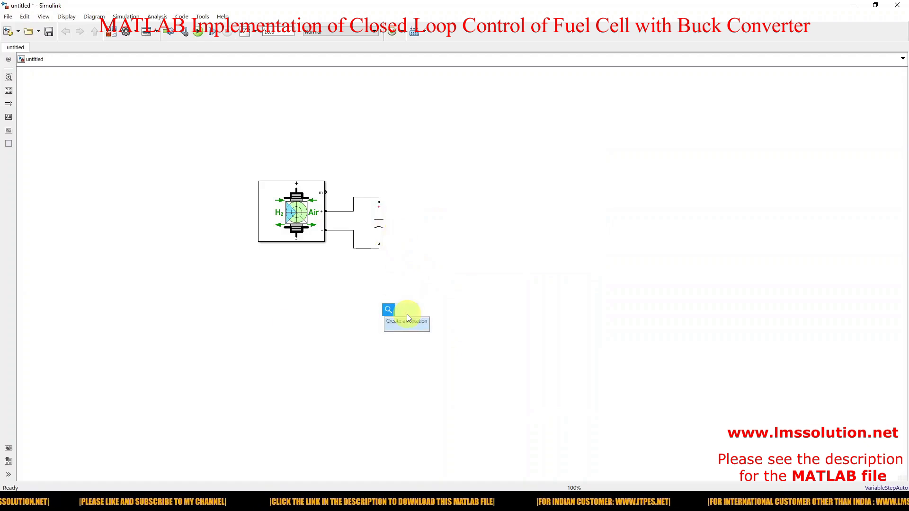
Insert an IGBT/Diode switch above the input capacitor's top wire, then search for 'dio'
type("igbt")
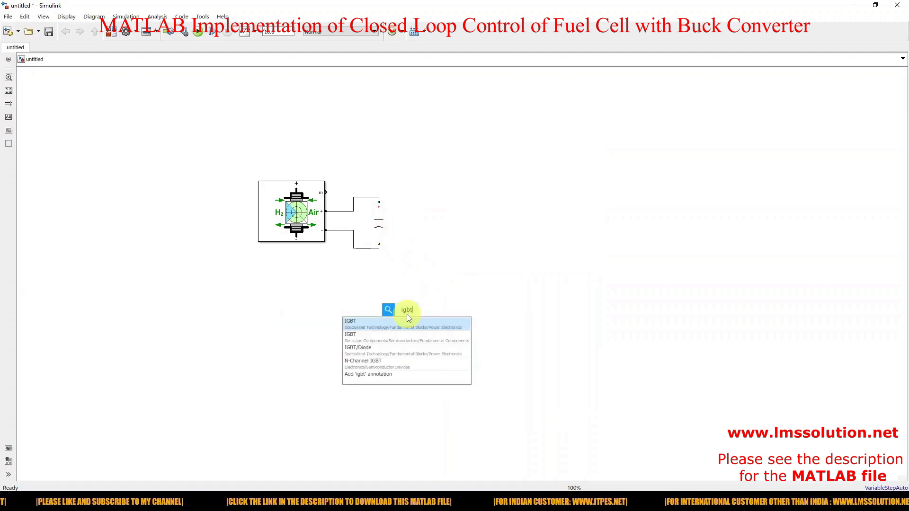
left_click(376, 355)
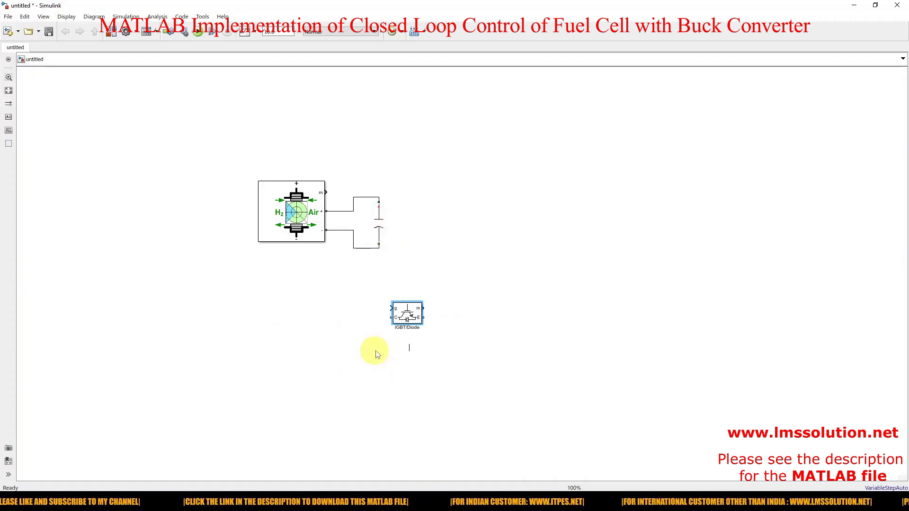
mouse_move(411, 315)
left_mouse_down()
mouse_move(420, 191)
mouse_move(372, 189)
mouse_move(416, 181)
left_mouse_up()
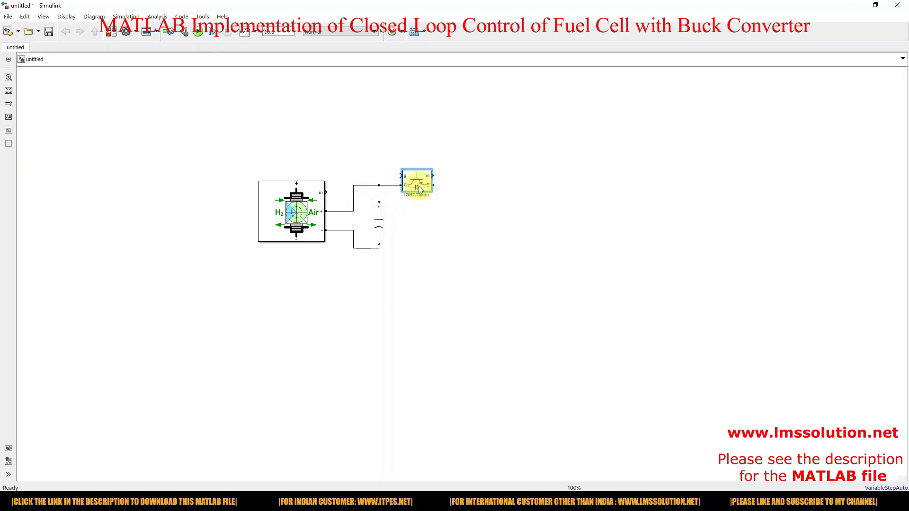
double_click(440, 292)
type("diode")
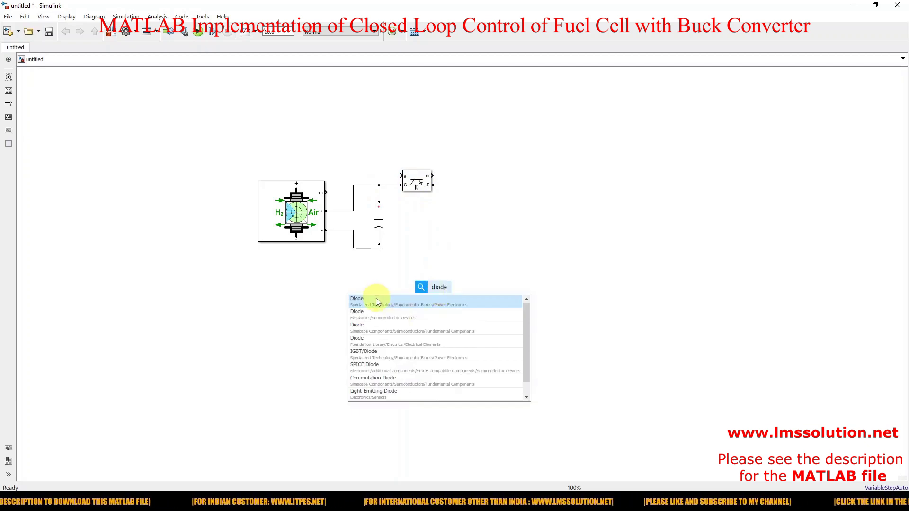
Place a vertical Diode under the IGBT and wire its bottom to the lower rail
left_click(373, 299)
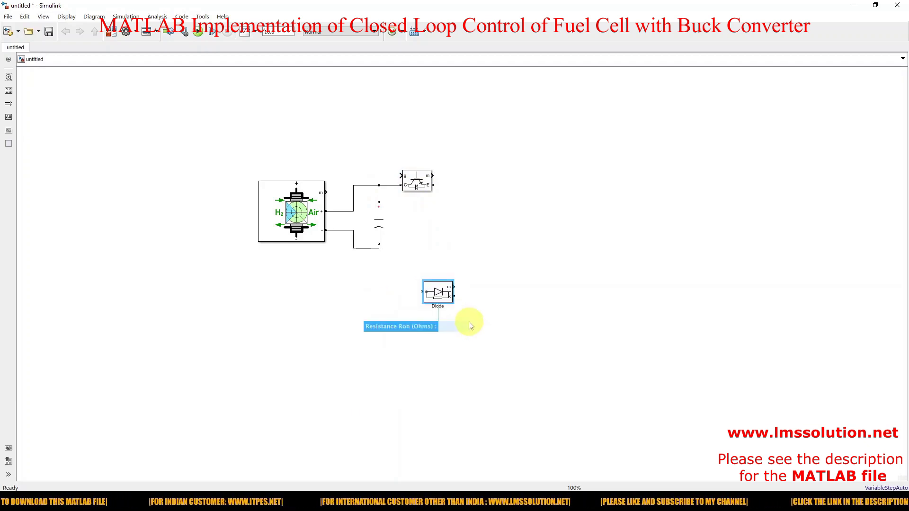
key("ctrl+r")
left_click_drag(445, 296, 443, 186)
left_click(458, 199)
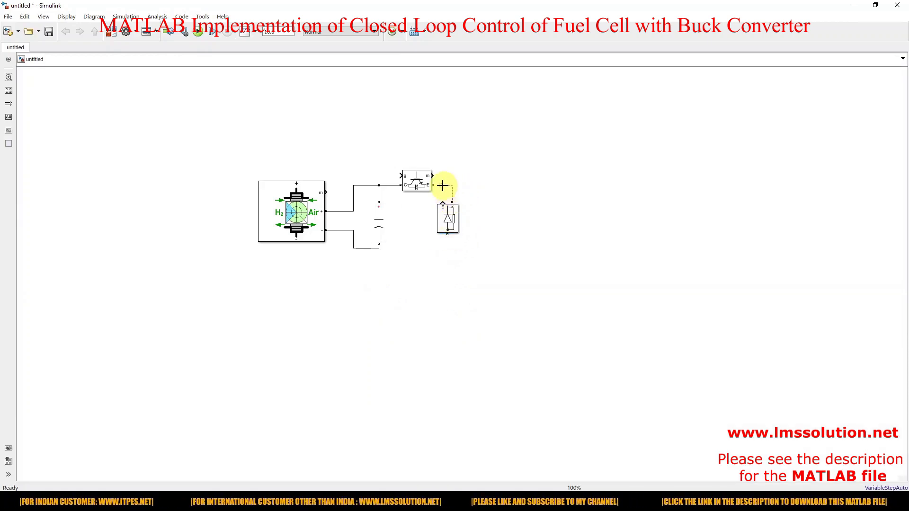
left_click_drag(448, 234, 381, 248)
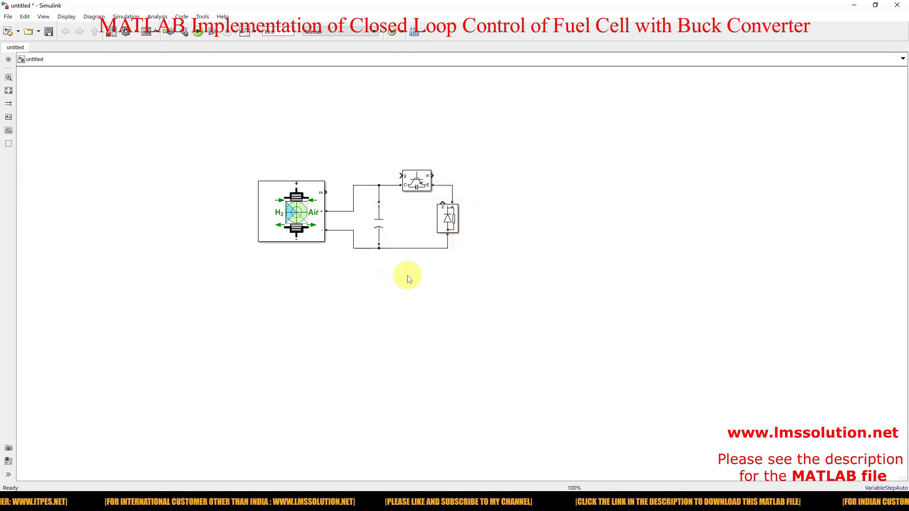
Copy the input capacitor to the right of the IGBT and rotate the copy horizontal
left_click(381, 231)
left_click_drag(381, 230, 452, 185)
key("ctrl+r")
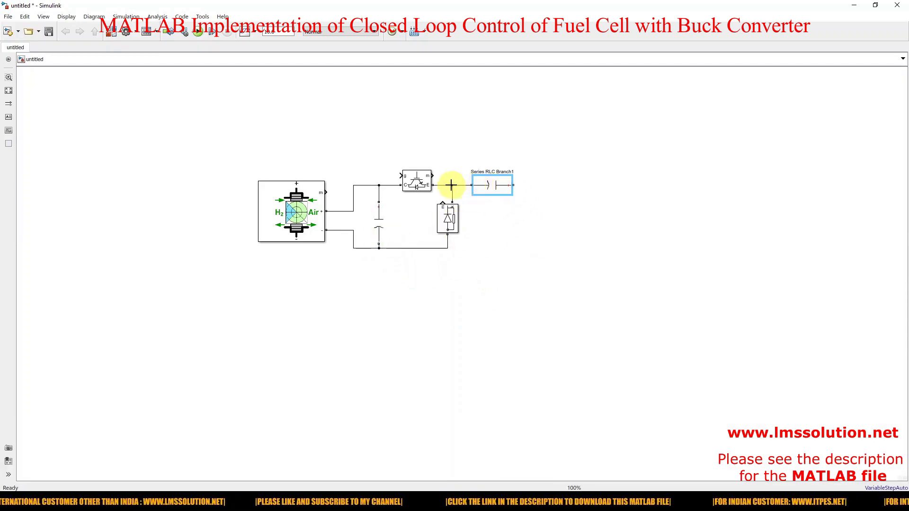
Set Series RLC Branch1's type to L, making it the series inductor
double_click(496, 185)
left_click(570, 178)
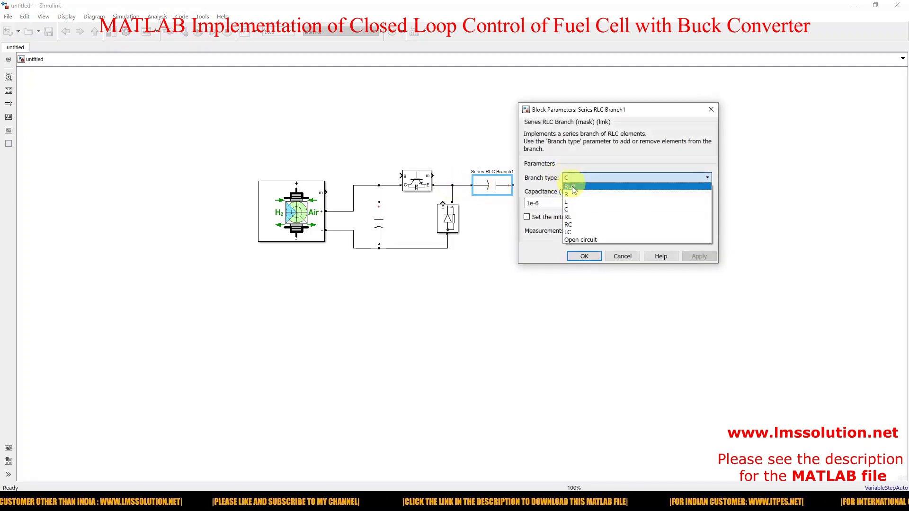
left_click(581, 200)
left_click(584, 256)
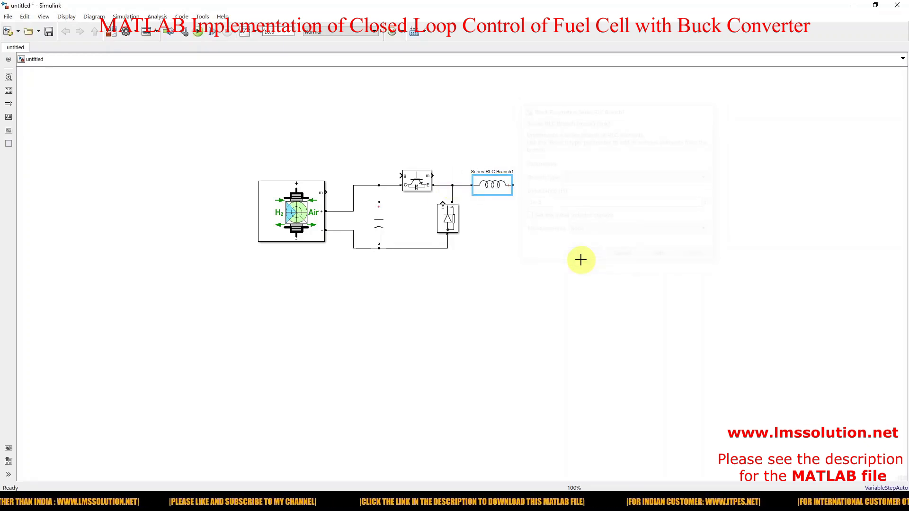
Add a vertical capacitor (type C) across the rails after the inductor, then copy it rightward
mouse_move(507, 193)
left_mouse_down()
mouse_move(509, 226)
mouse_move(538, 217)
mouse_move(526, 221)
mouse_move(514, 185)
left_mouse_up()
key("ctrl+r")
left_click(535, 202)
left_click(529, 236)
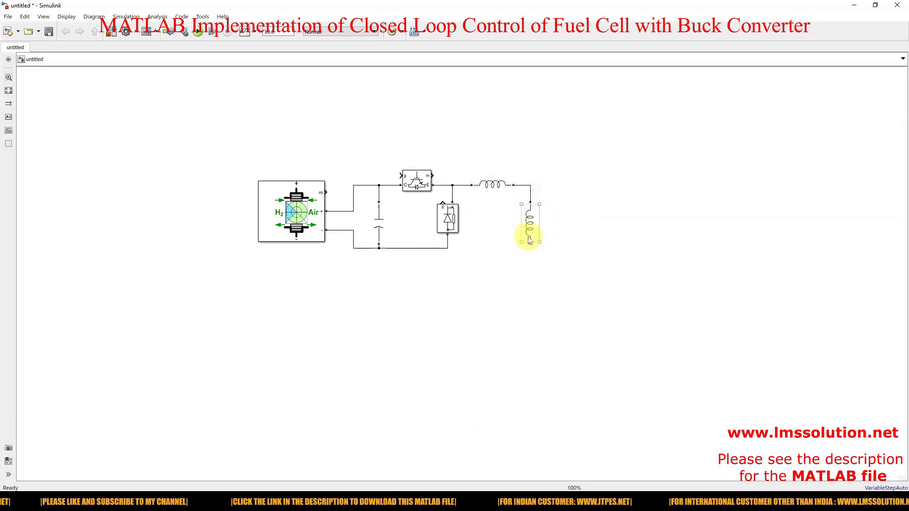
left_click_drag(530, 244, 445, 247)
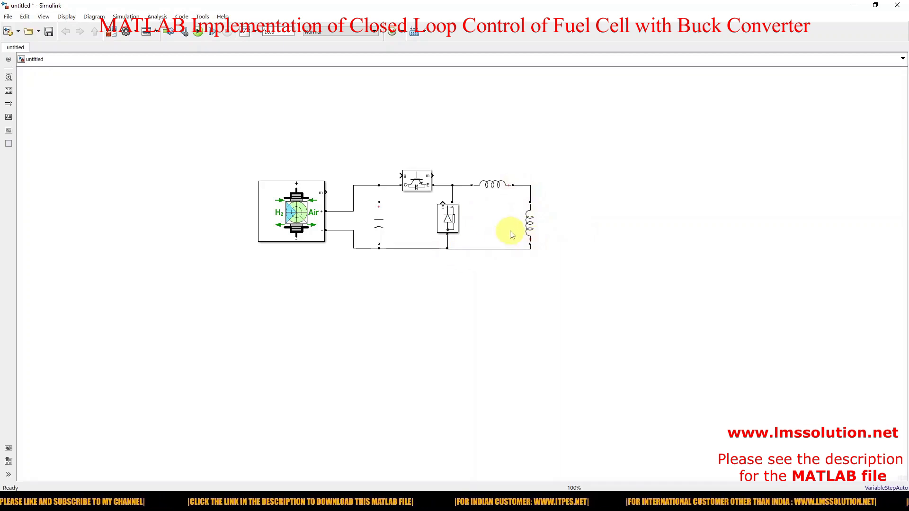
double_click(529, 229)
left_click(600, 216)
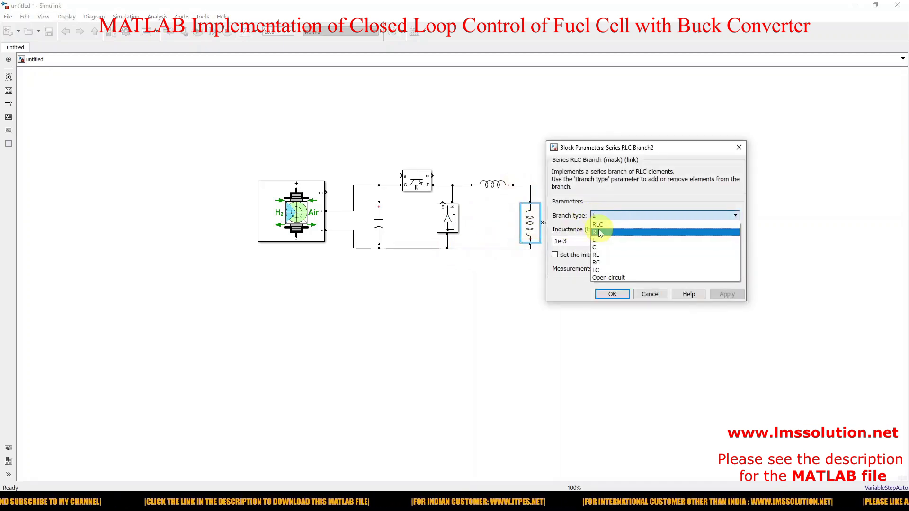
left_click(597, 247)
left_click(612, 294)
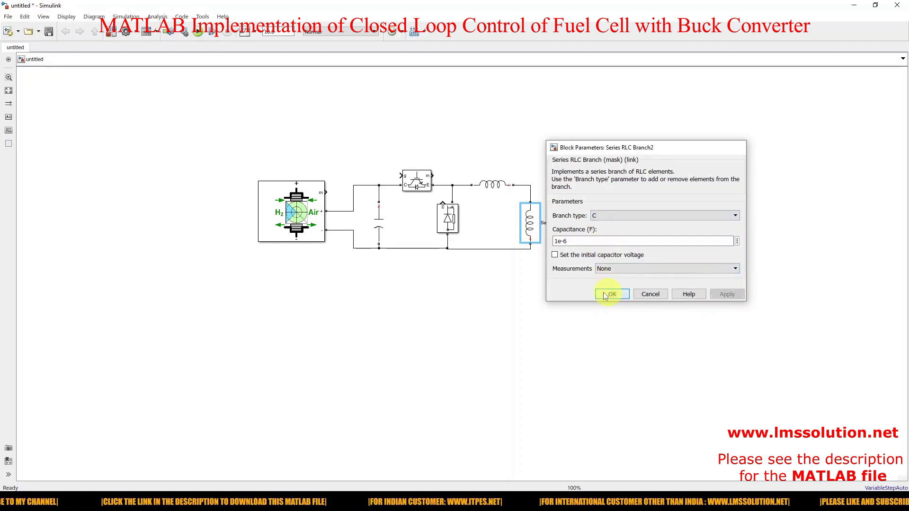
left_click_drag(541, 232, 594, 231)
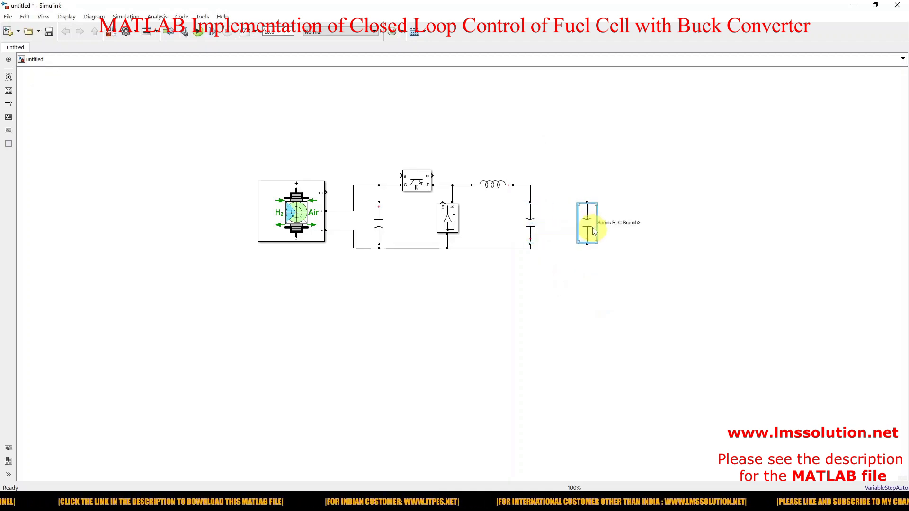
Insert a Current Measurement block into the top rail of the buck converter output
double_click(541, 308)
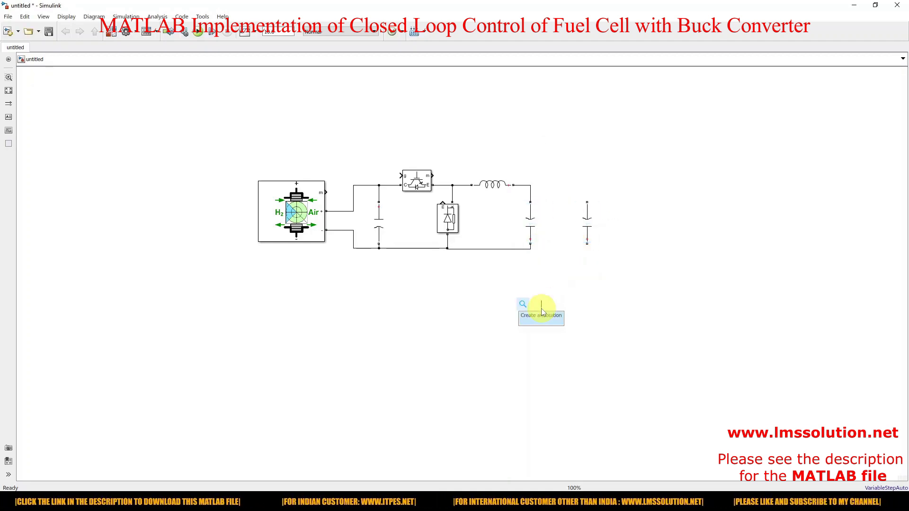
type("curre")
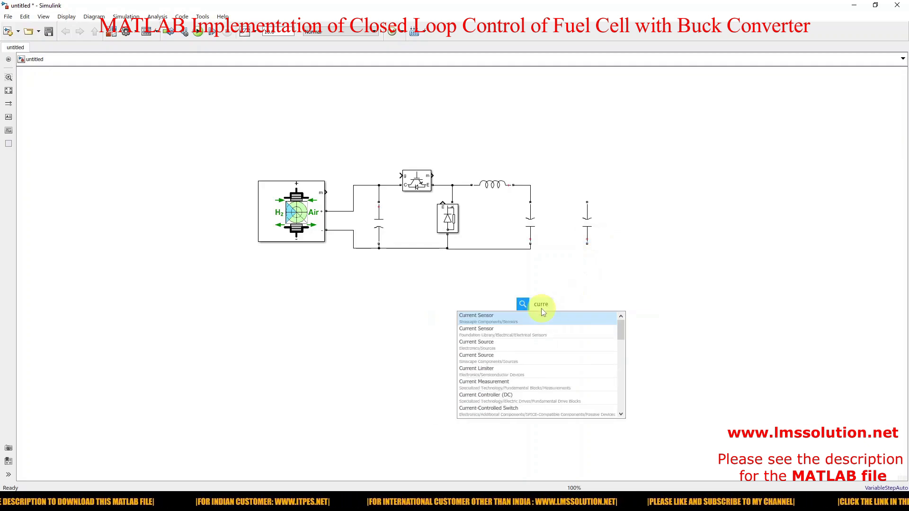
left_click(483, 387)
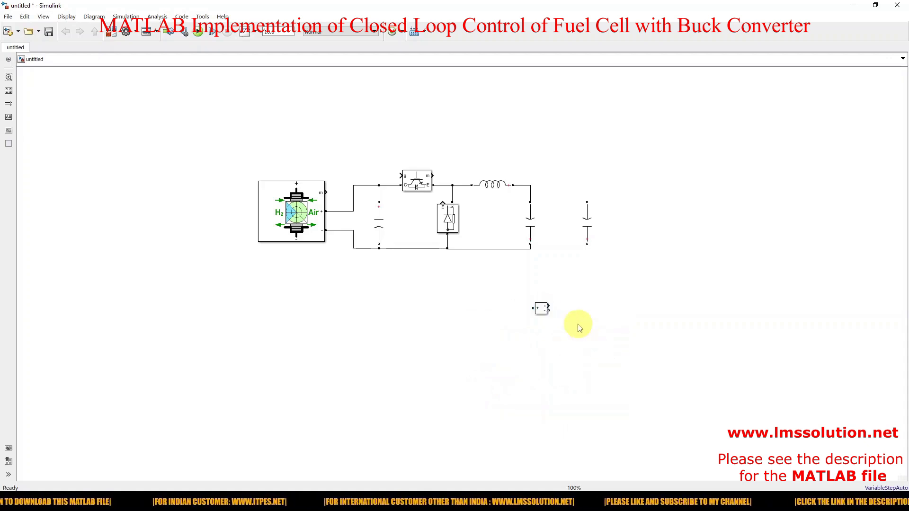
mouse_move(541, 308)
left_mouse_down()
mouse_move(562, 186)
mouse_move(533, 185)
mouse_move(582, 189)
mouse_move(587, 203)
left_mouse_up()
Connect Series RLC Branch3 between the Current Measurement output and the bottom rail, then open its parameters
left_click(578, 238)
mouse_move(586, 244)
left_mouse_down()
mouse_move(554, 253)
mouse_move(530, 249)
left_mouse_up()
double_click(586, 220)
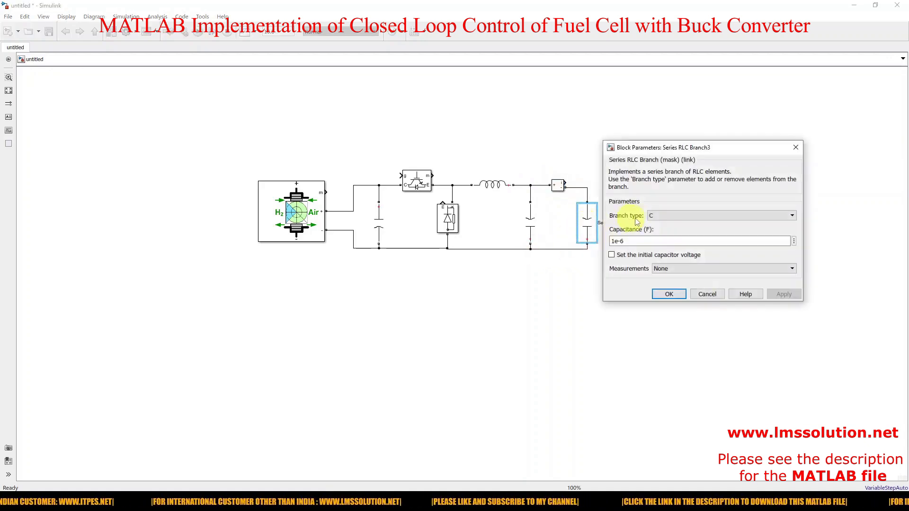